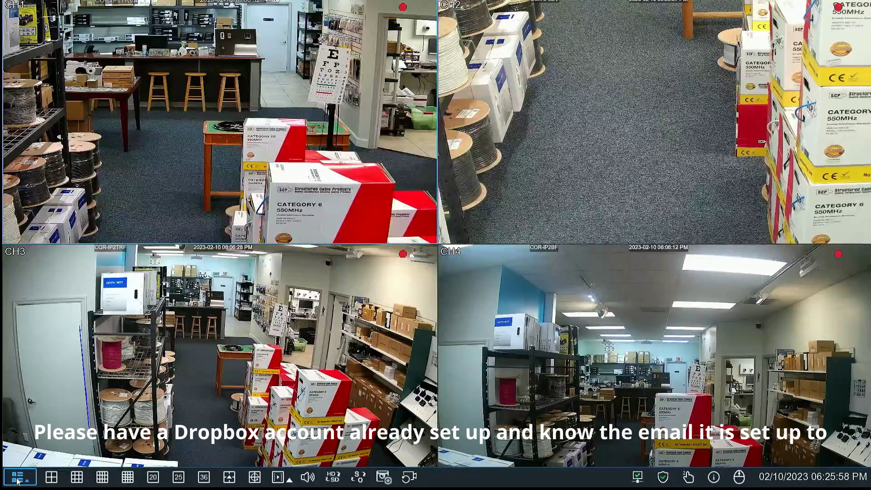
Open Setup from the main menu at the bottom-left of the live camera view.
{"action": "left_click", "coordinate": [17, 478]}
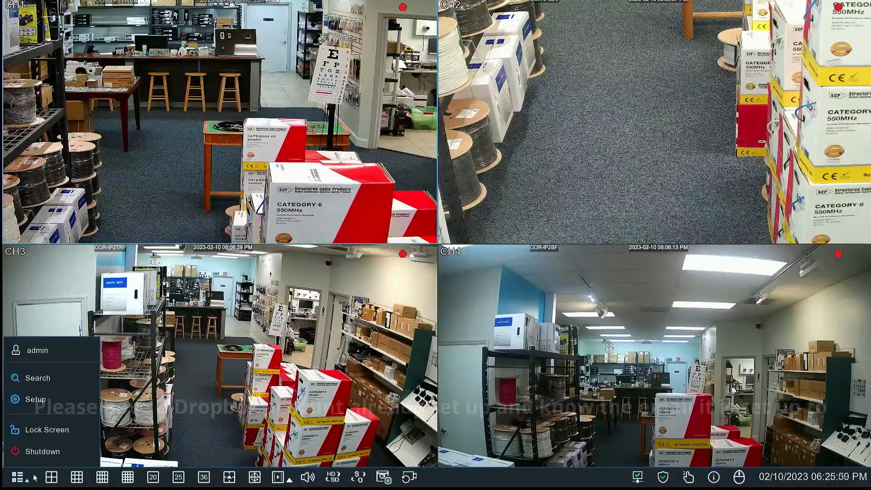
{"action": "left_click", "coordinate": [50, 402]}
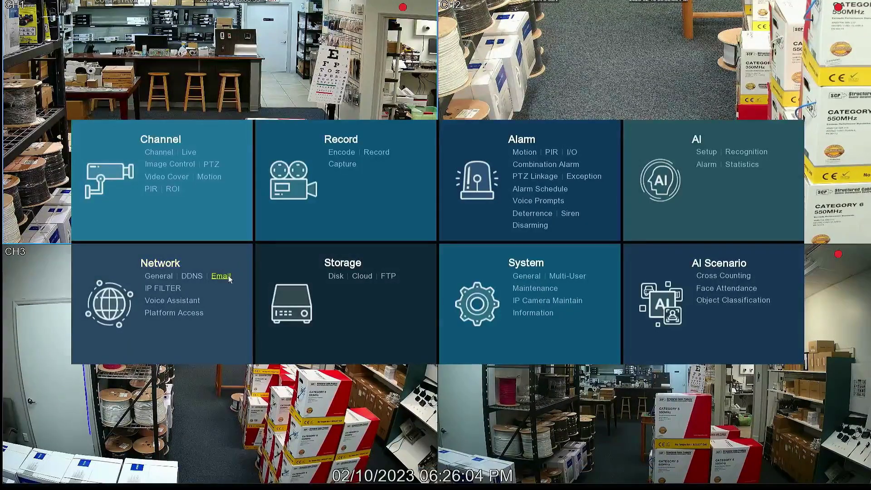
Successfully test-send the Gmail SMTP email settings (smtp.gmail.com, port 00465), then return to setup.
{"action": "left_click", "coordinate": [228, 276]}
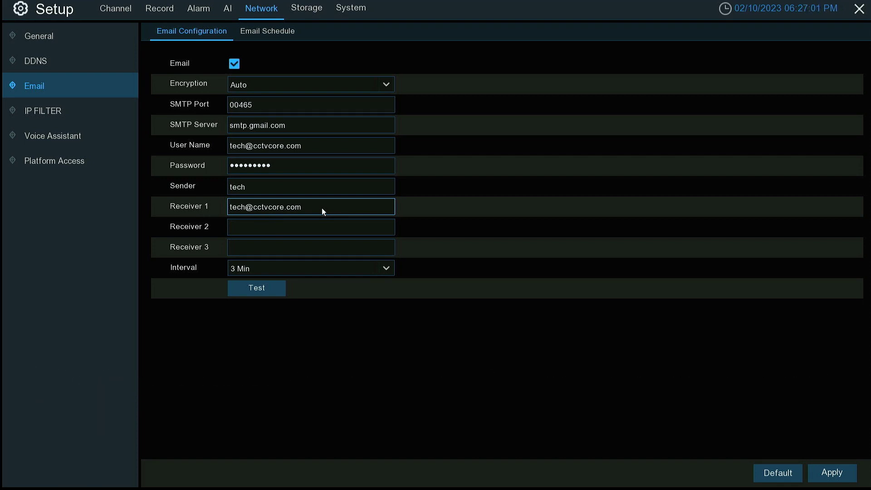
{"action": "left_click", "coordinate": [275, 289]}
{"action": "left_click", "coordinate": [404, 293]}
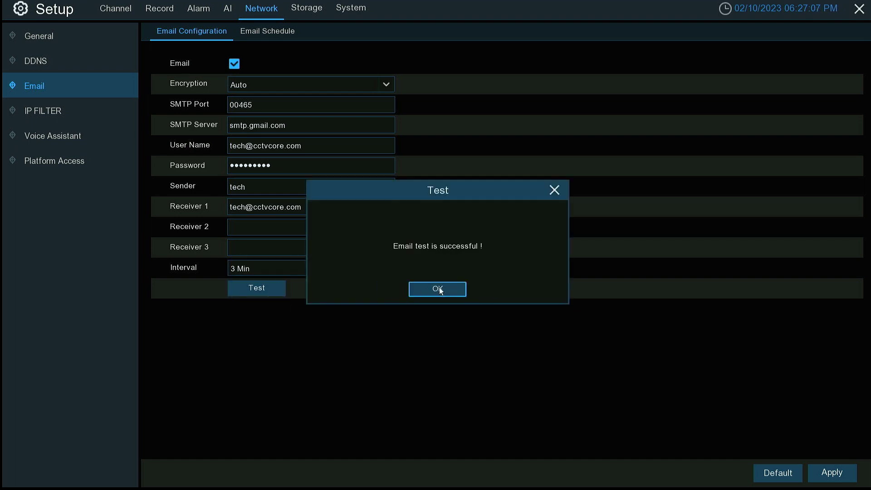
{"action": "left_click", "coordinate": [439, 287]}
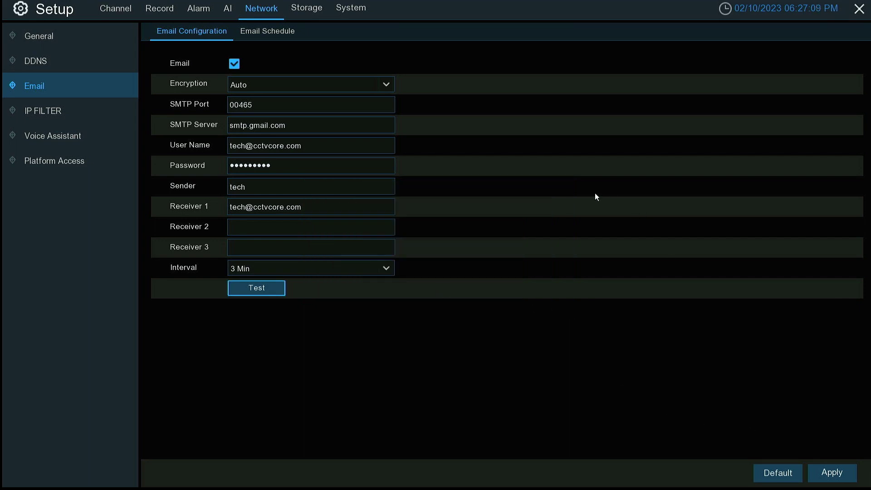
{"action": "right_click", "coordinate": [589, 203]}
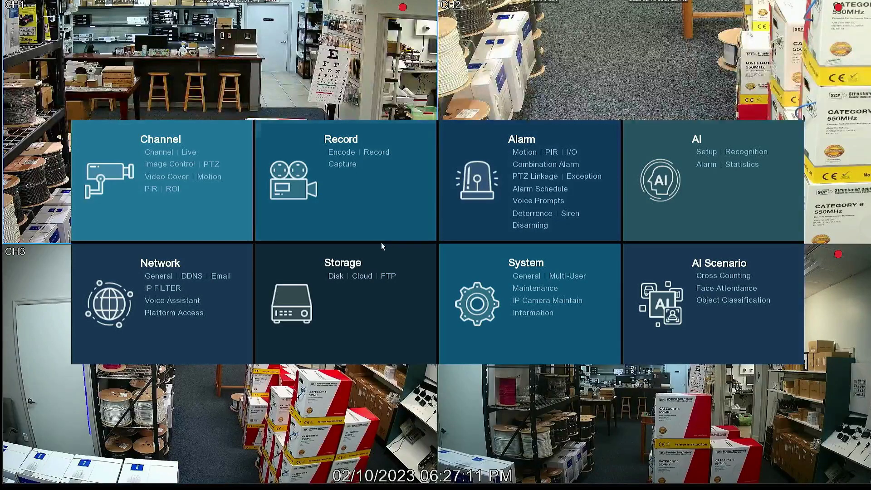
Enable cloud storage with DROPBOX type and send the cloud activation email.
{"action": "left_click", "coordinate": [362, 276]}
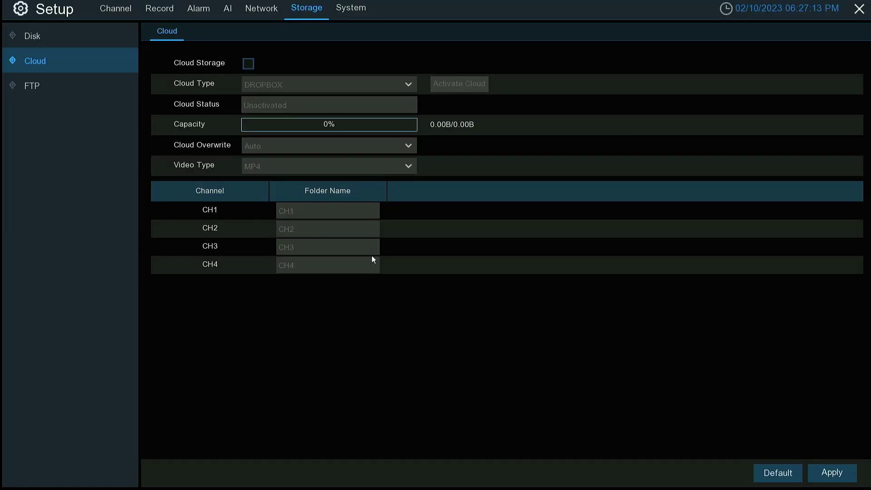
{"action": "left_click", "coordinate": [249, 66]}
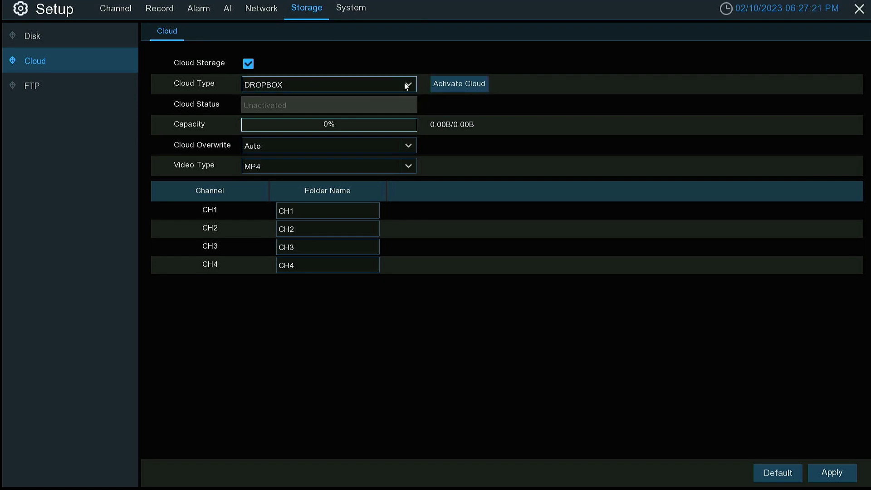
{"action": "left_click", "coordinate": [458, 86]}
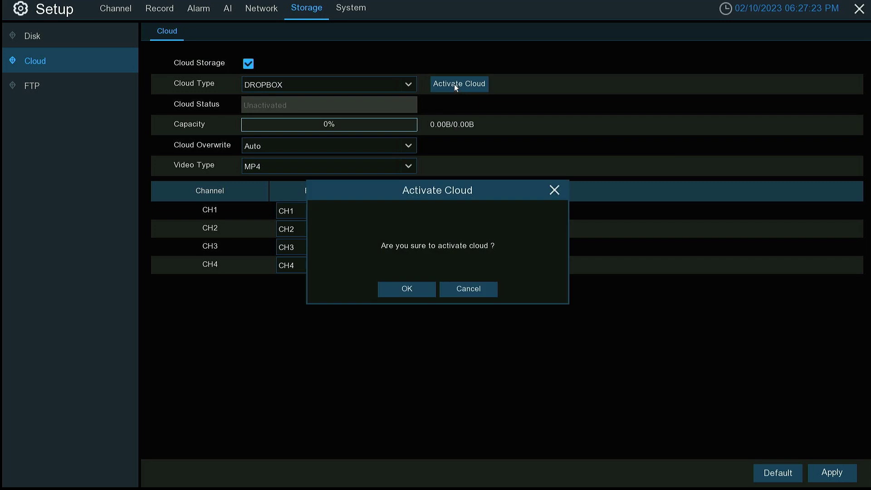
{"action": "left_click", "coordinate": [426, 290]}
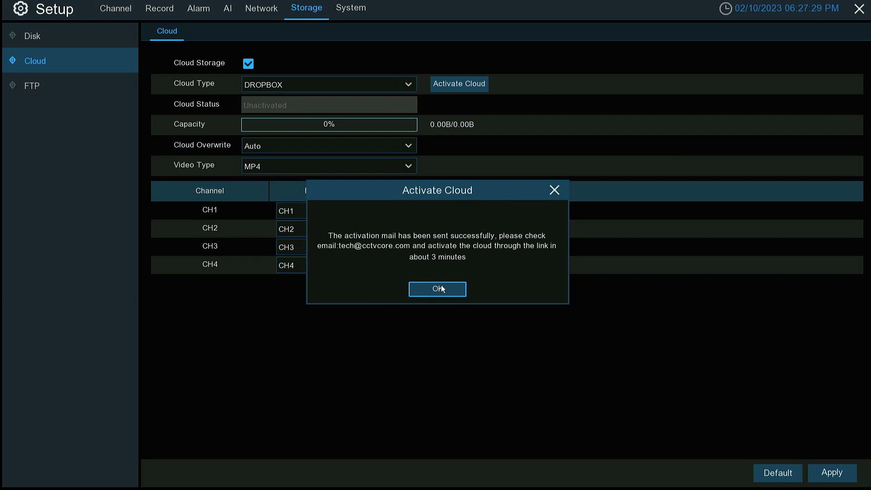
{"action": "left_click", "coordinate": [443, 288]}
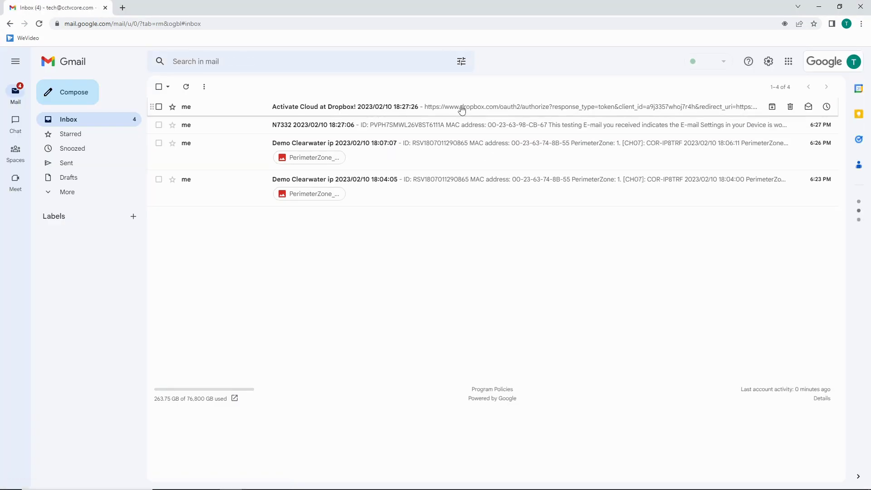
Open the 'Activate Cloud at Dropbox!' email in Gmail and follow its activation link.
{"action": "left_click", "coordinate": [462, 109]}
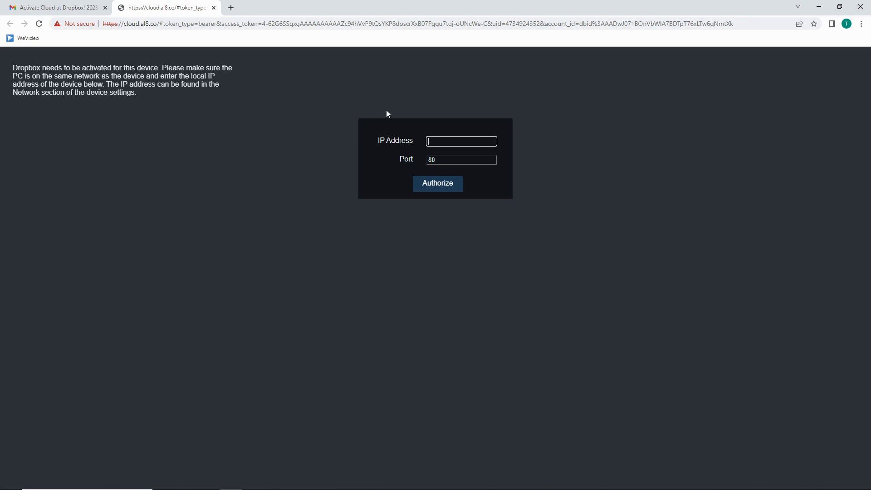
Submit the recorder's IP address 1972.23.10.139 on the cloud activation page.
{"action": "left_click", "coordinate": [441, 131]}
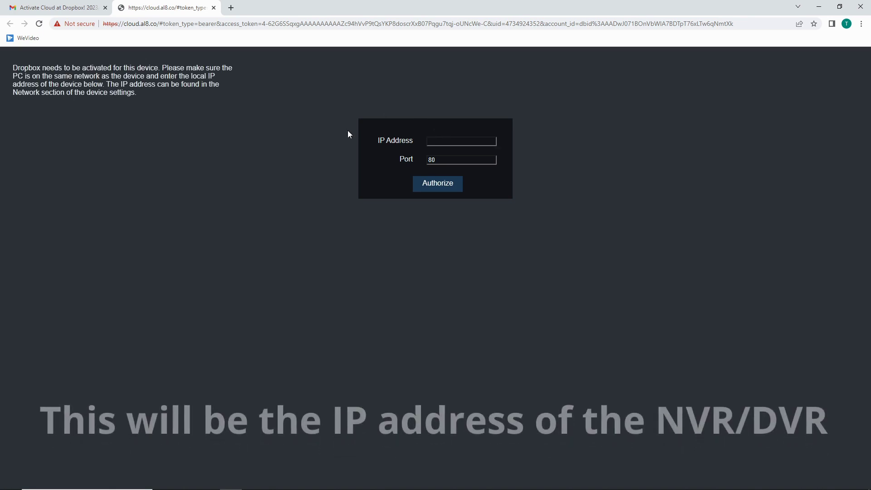
{"action": "left_click", "coordinate": [490, 140]}
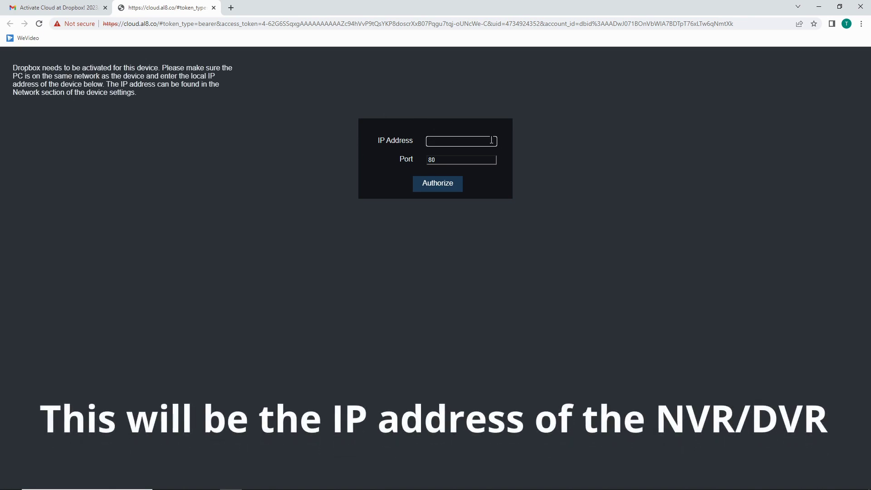
{"action": "type", "text": "19"}
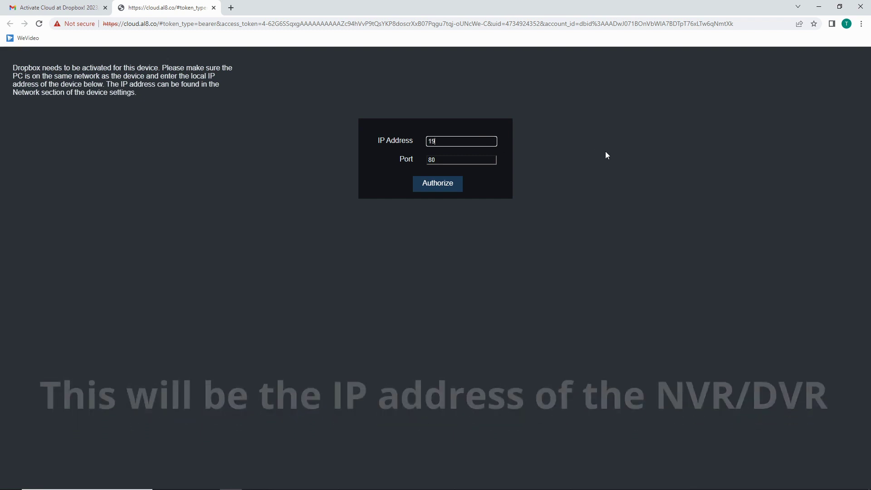
{"action": "type", "text": "72.2"}
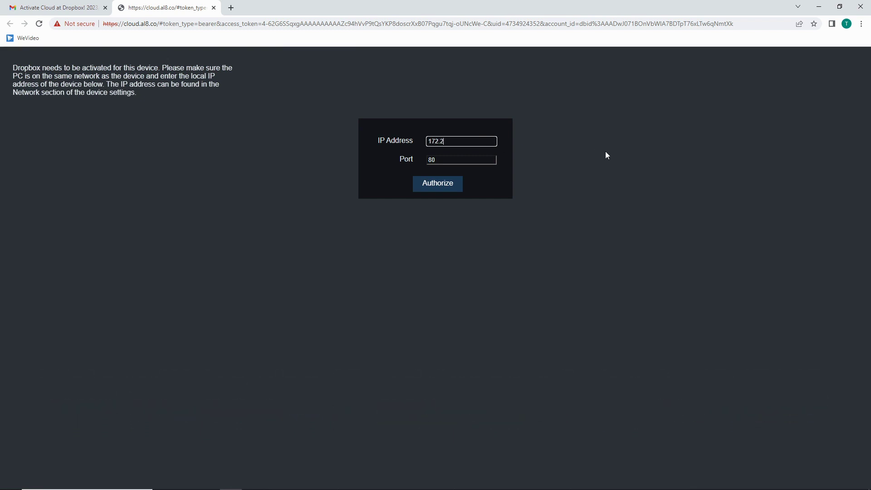
{"action": "type", "text": "3.10.139"}
{"action": "left_click", "coordinate": [451, 180]}
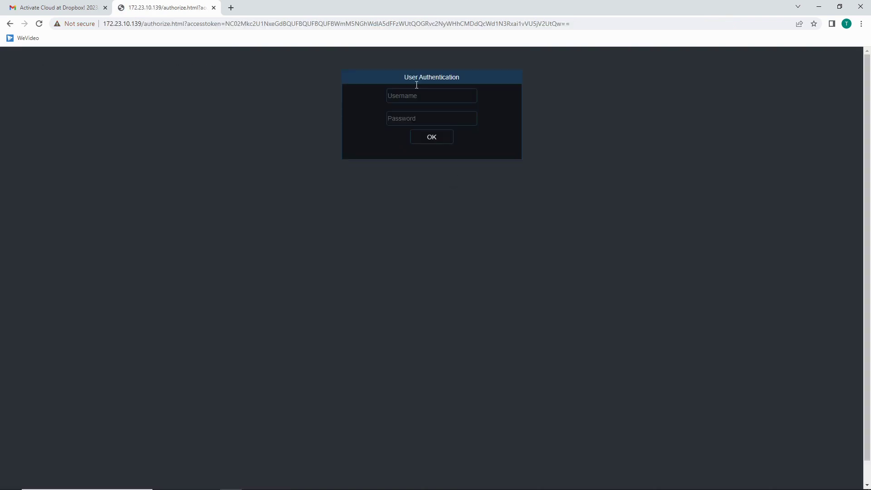
Authorize Dropbox with the NVR's admin login and save that login in Chrome.
{"action": "left_click", "coordinate": [437, 95]}
{"action": "type", "text": "a"}
{"action": "key", "text": "BackSpace"}
{"action": "type", "text": "admin"}
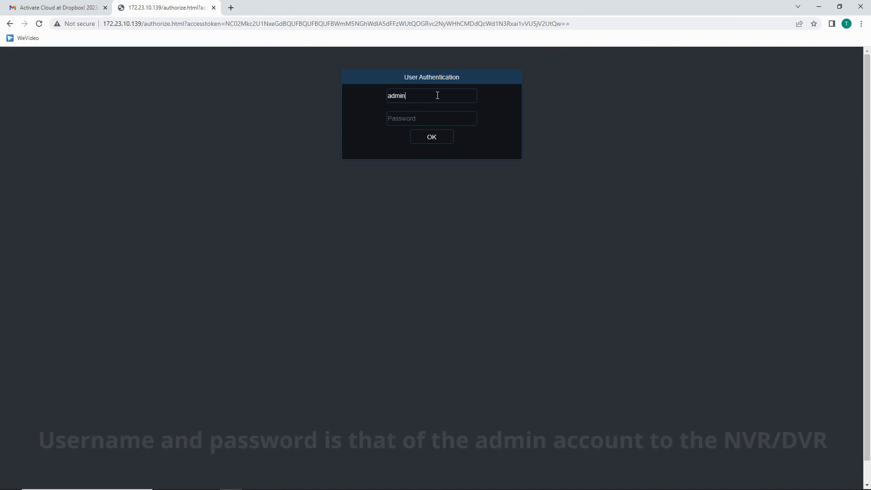
{"action": "key", "text": "Tab"}
{"action": "type", "text": "*"}
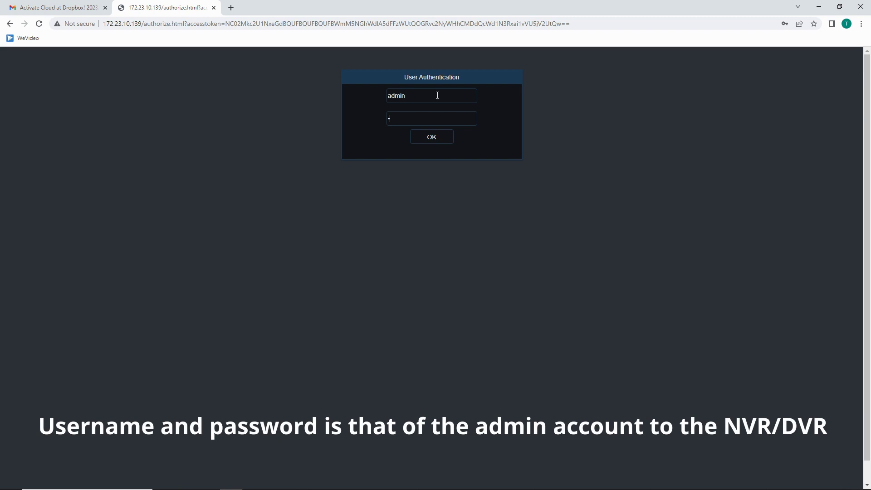
{"action": "type", "text": "******"}
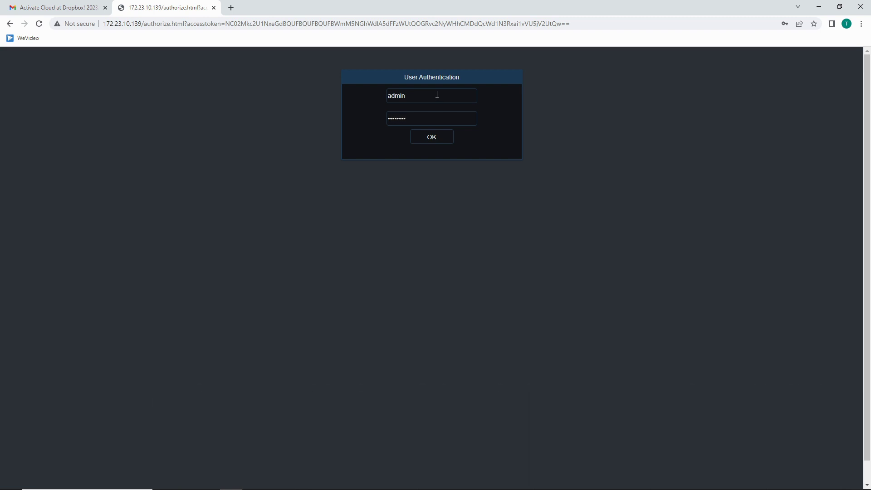
{"action": "left_click", "coordinate": [431, 137]}
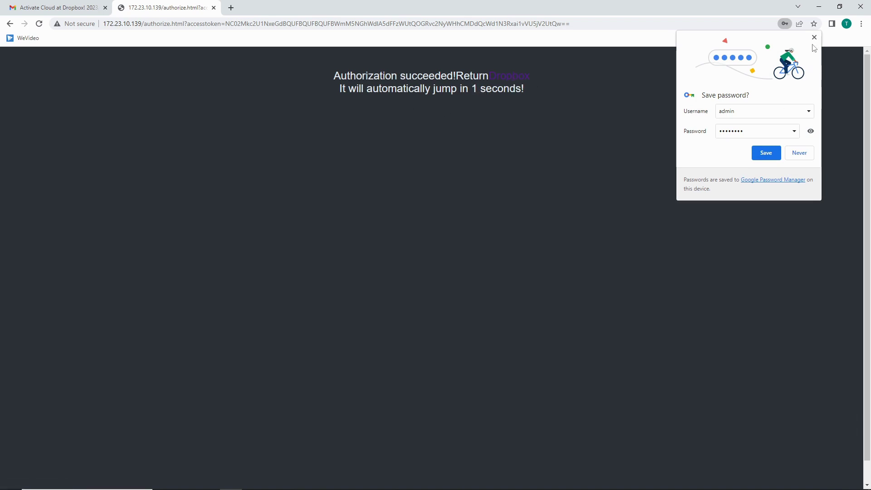
{"action": "left_click", "coordinate": [767, 153]}
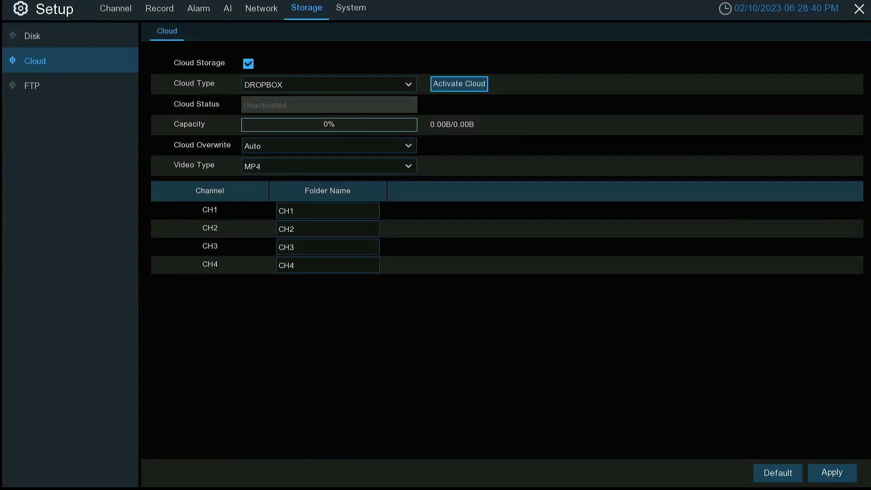
Save the activated Dropbox settings, set the cloud video type to AVI, save again, and exit.
{"action": "left_click", "coordinate": [836, 472]}
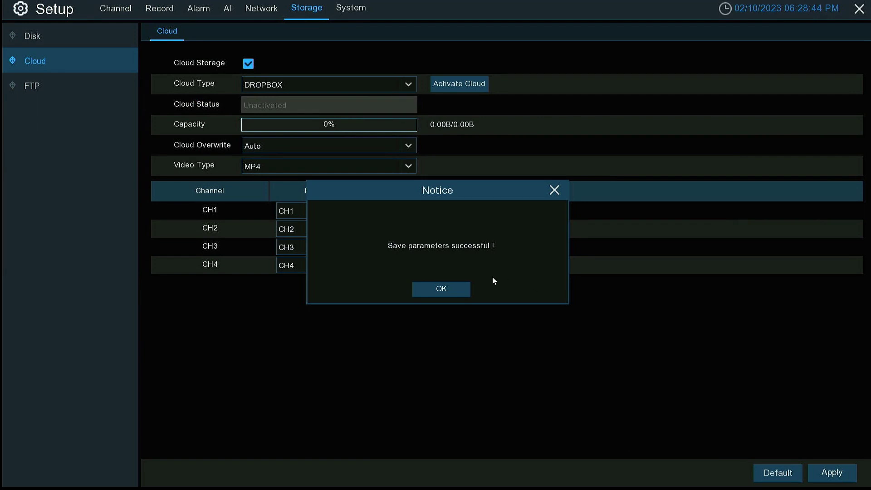
{"action": "left_click", "coordinate": [416, 293]}
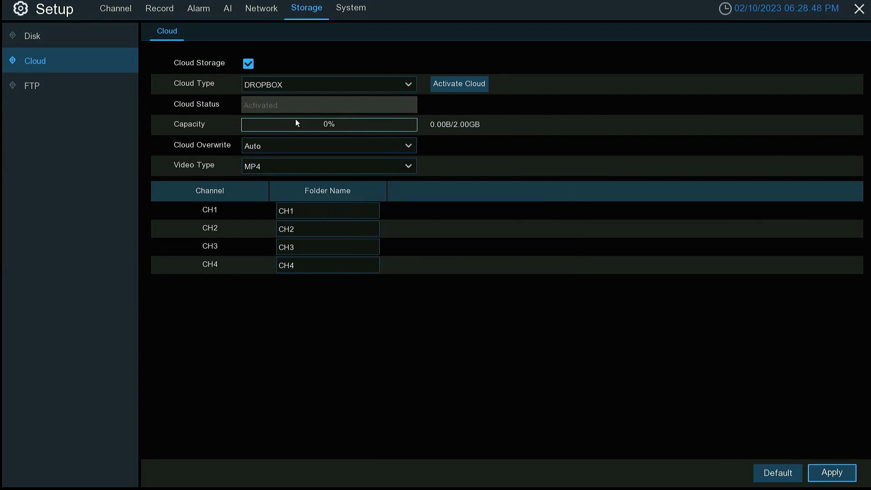
{"action": "left_click", "coordinate": [379, 164]}
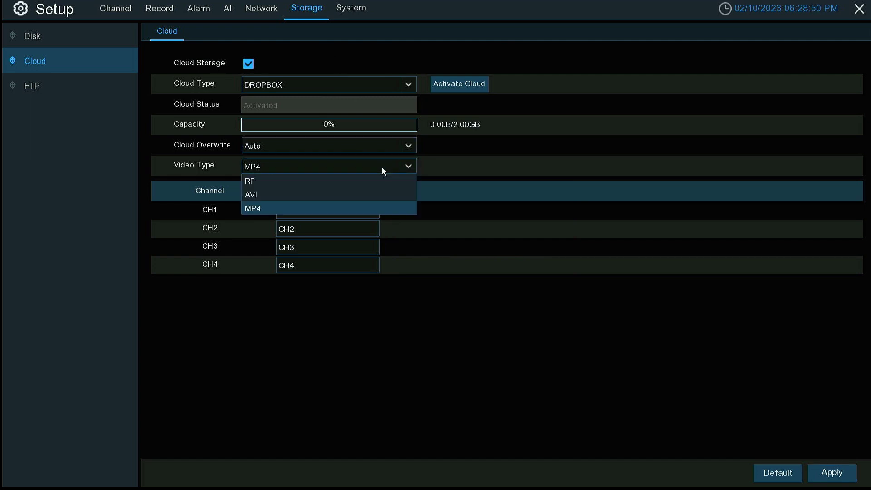
{"action": "left_click", "coordinate": [358, 194]}
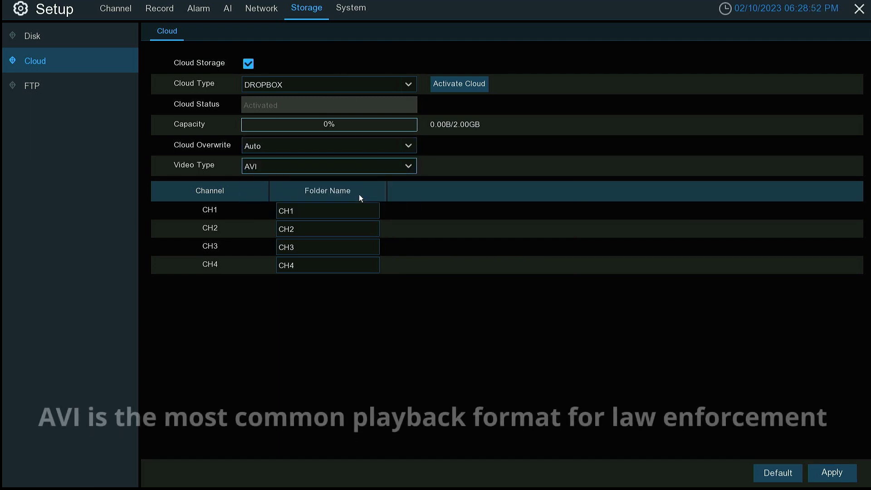
{"action": "left_click", "coordinate": [330, 218]}
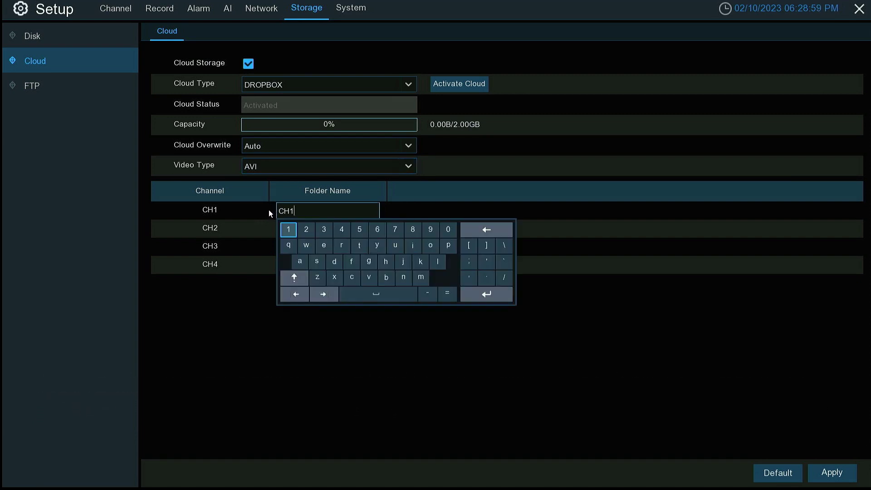
{"action": "left_click", "coordinate": [662, 354]}
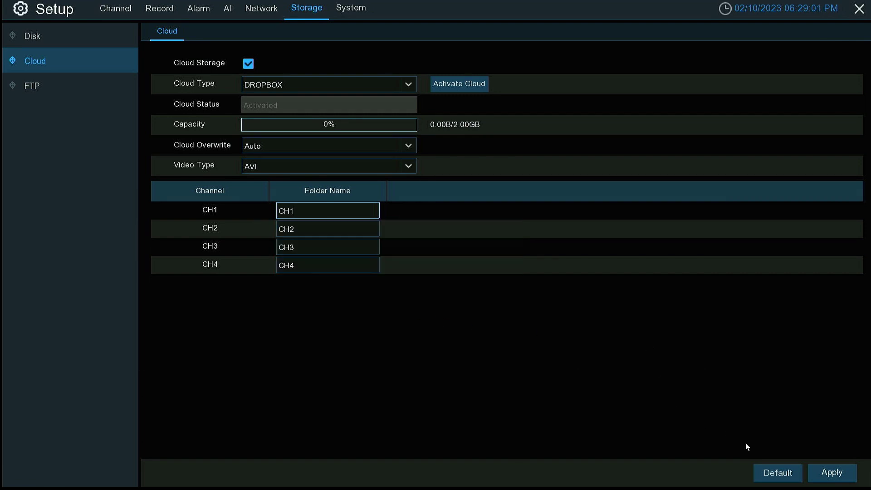
{"action": "left_click", "coordinate": [842, 477]}
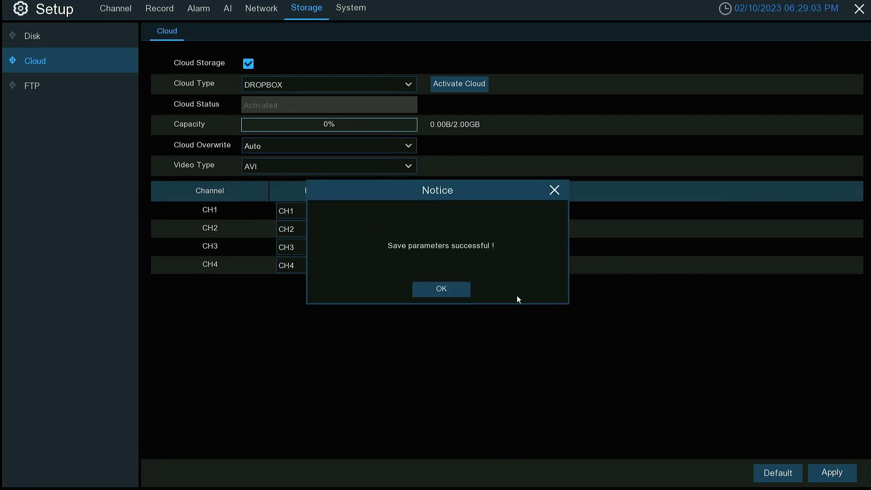
{"action": "left_click", "coordinate": [461, 291]}
{"action": "right_click", "coordinate": [460, 290]}
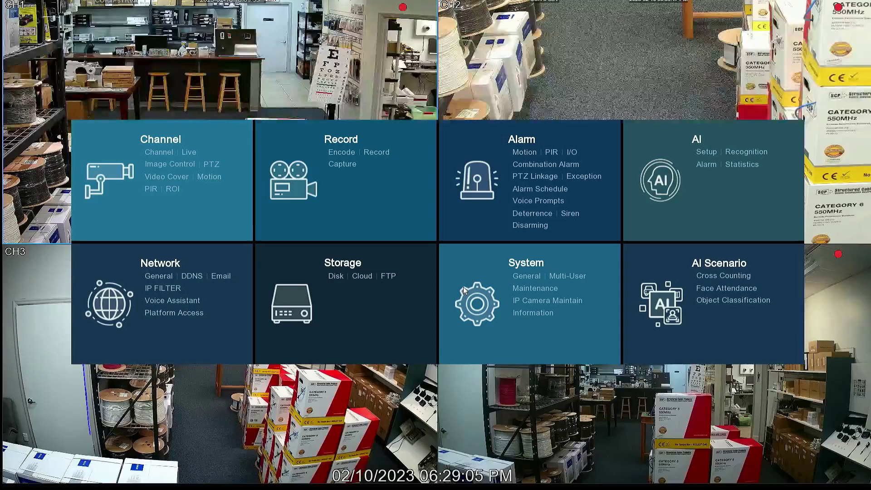
{"action": "left_click", "coordinate": [522, 153]}
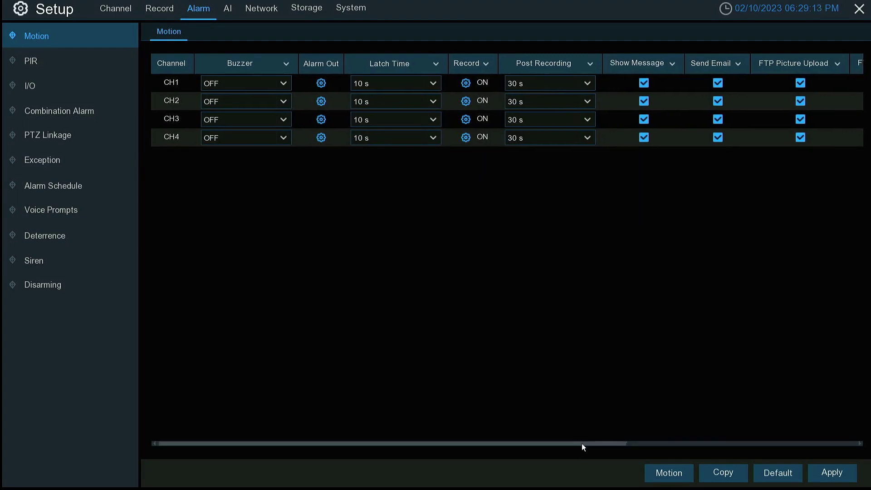
{"action": "left_click_drag", "start_coordinate": [581, 443], "coordinate": [854, 470]}
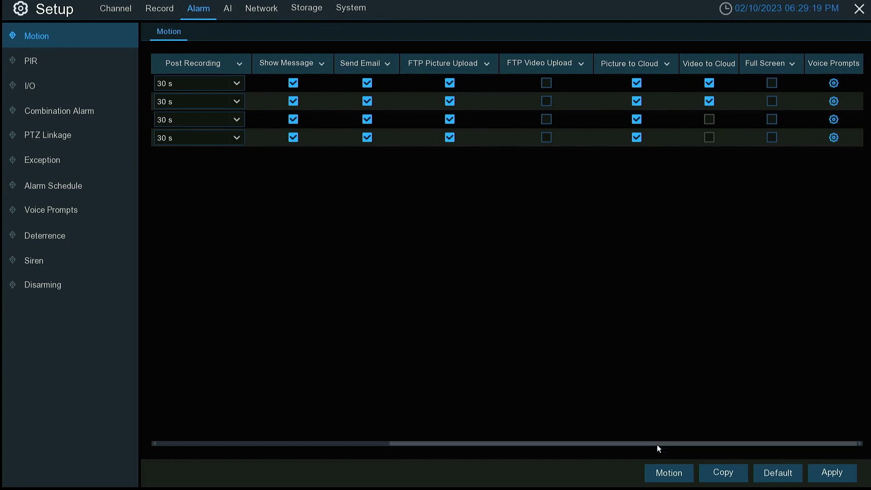
{"action": "left_click_drag", "start_coordinate": [656, 444], "coordinate": [672, 450]}
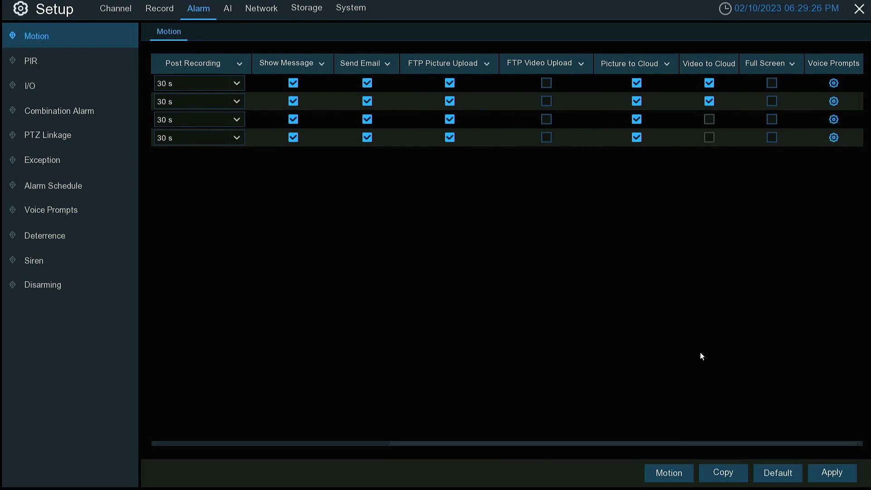
{"action": "left_click_drag", "start_coordinate": [699, 444], "coordinate": [363, 438]}
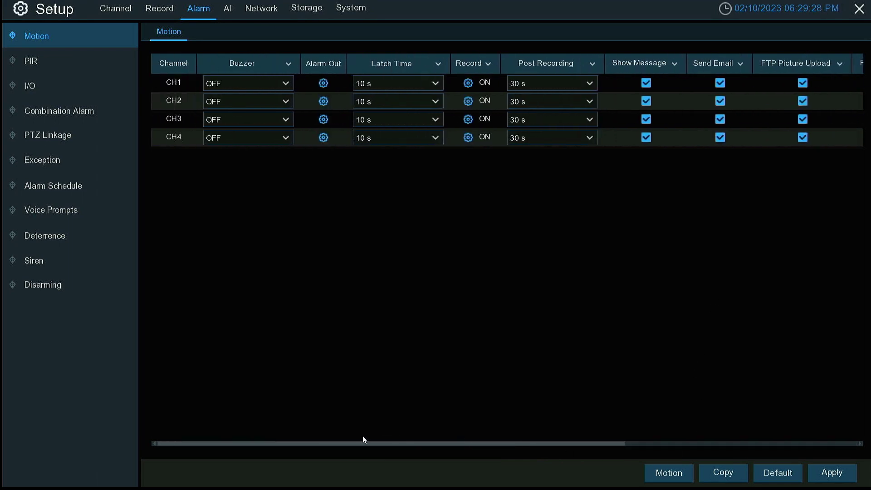
{"action": "right_click", "coordinate": [619, 299]}
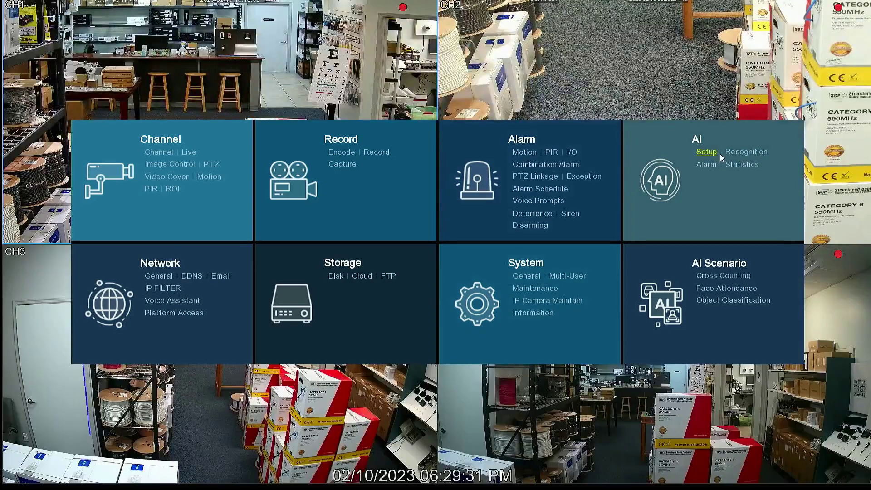
{"action": "left_click", "coordinate": [704, 155]}
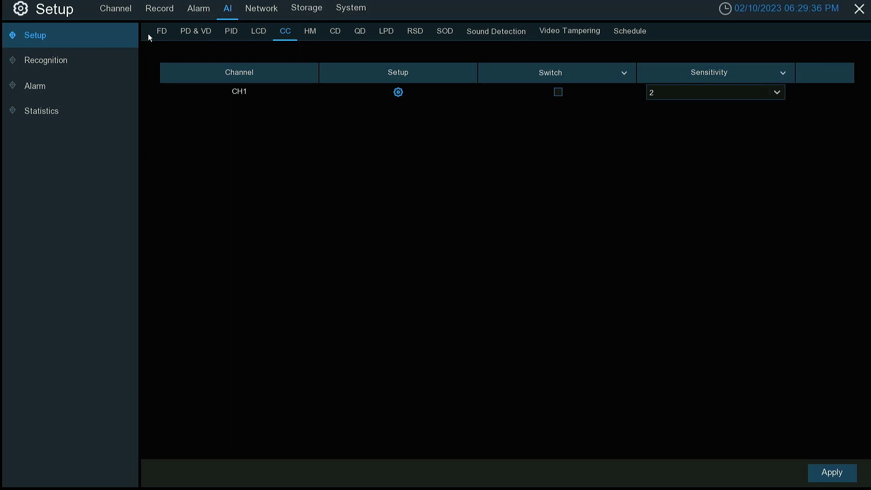
{"action": "left_click", "coordinate": [161, 36]}
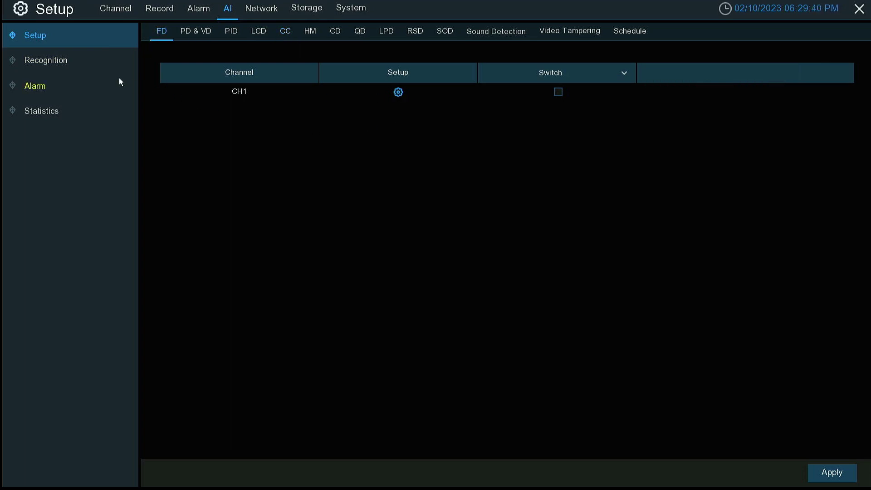
{"action": "left_click", "coordinate": [68, 86]}
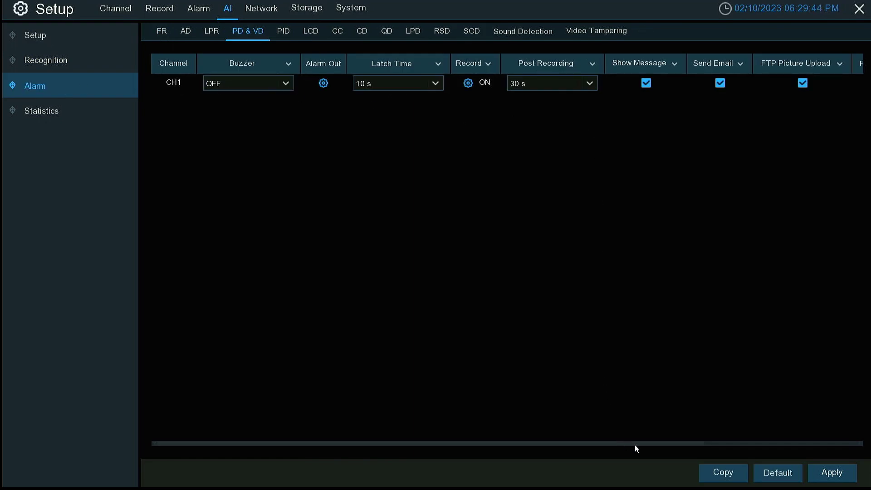
{"action": "left_click_drag", "start_coordinate": [635, 444], "coordinate": [792, 467]}
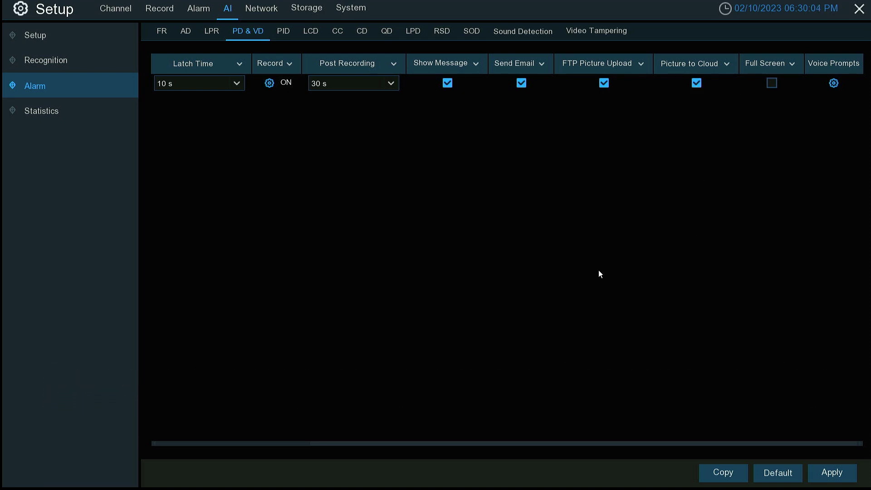
{"action": "left_click", "coordinate": [832, 472]}
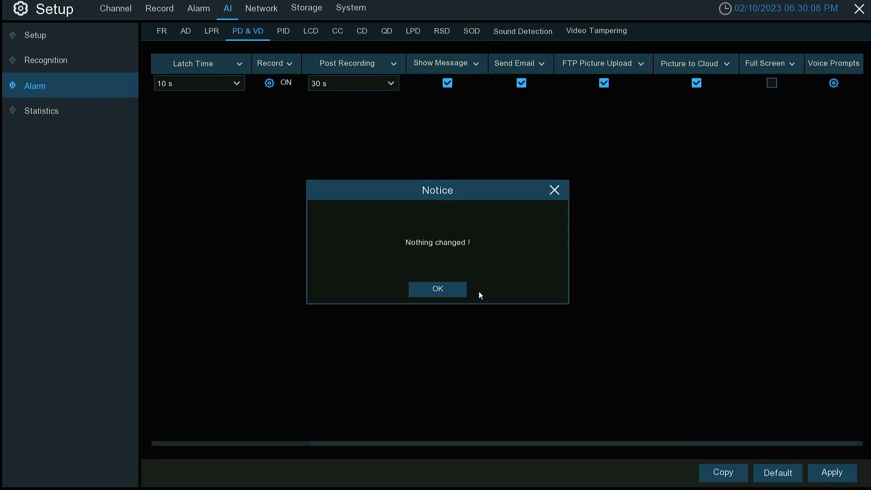
{"action": "left_click", "coordinate": [462, 292]}
{"action": "right_click", "coordinate": [465, 287]}
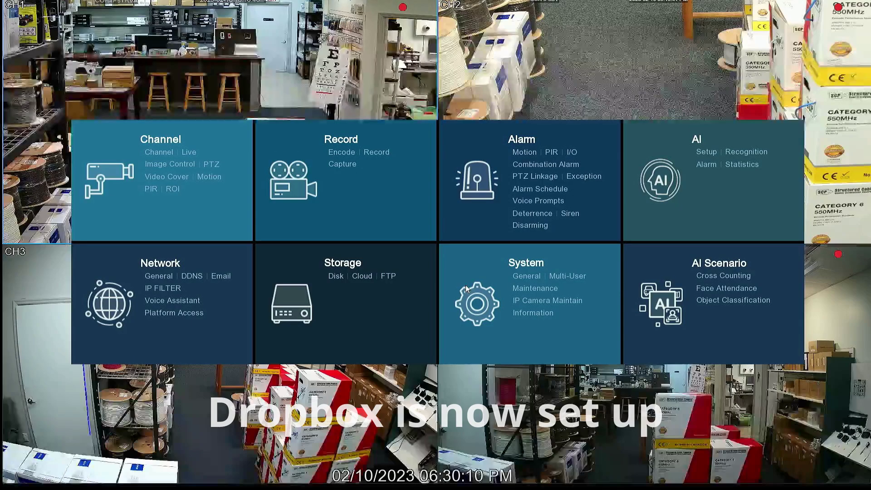